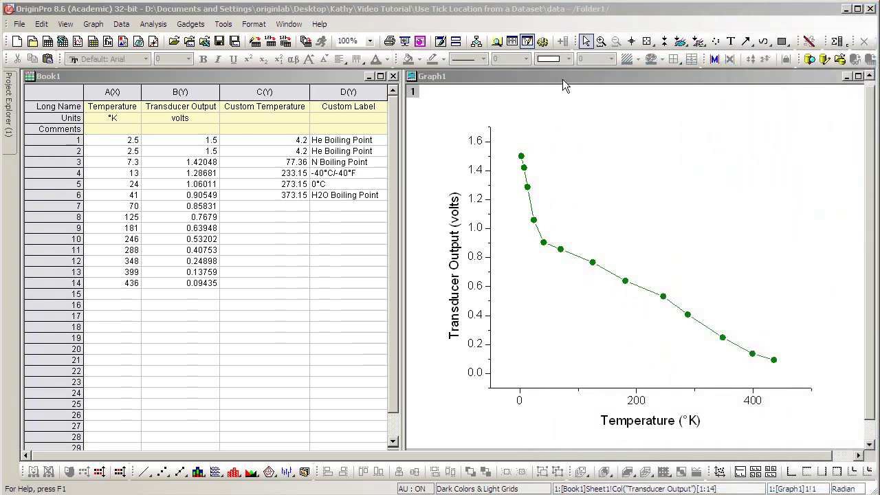
Activate the Graph1 window and open its X axis settings
{"action": "left_click", "coordinate": [563, 80]}
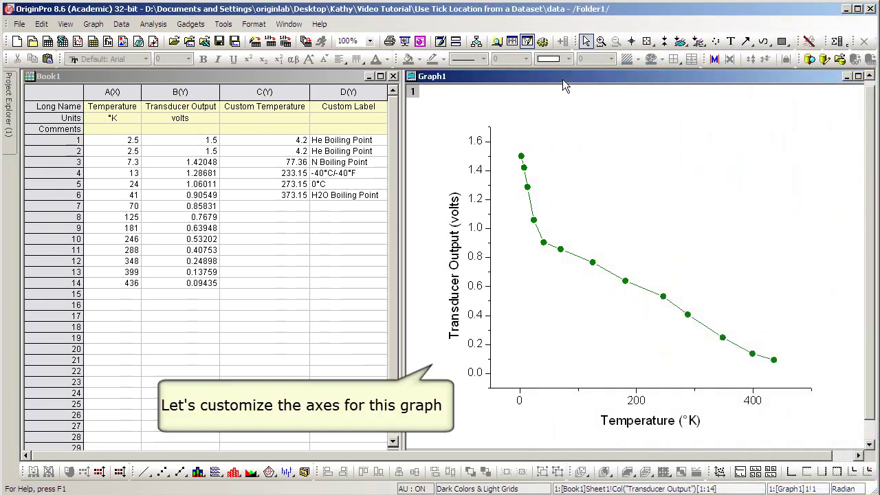
{"action": "double_click", "coordinate": [635, 393]}
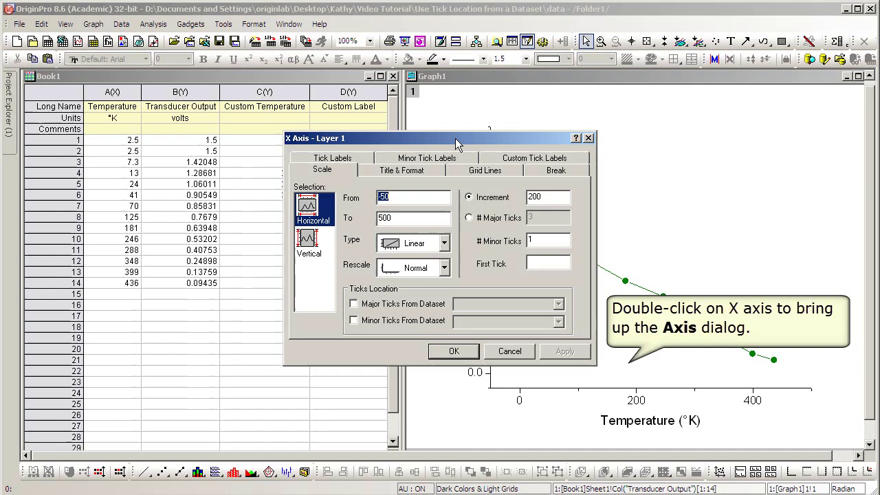
Set the X axis scale to run from -10 to 445
{"action": "left_click_drag", "start_coordinate": [457, 143], "coordinate": [247, 261]}
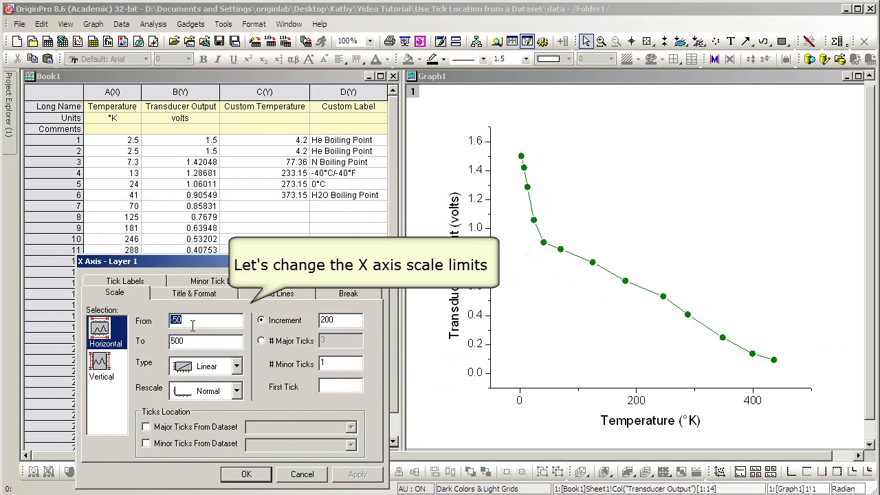
{"action": "type", "text": "-10"}
{"action": "key", "text": "Tab"}
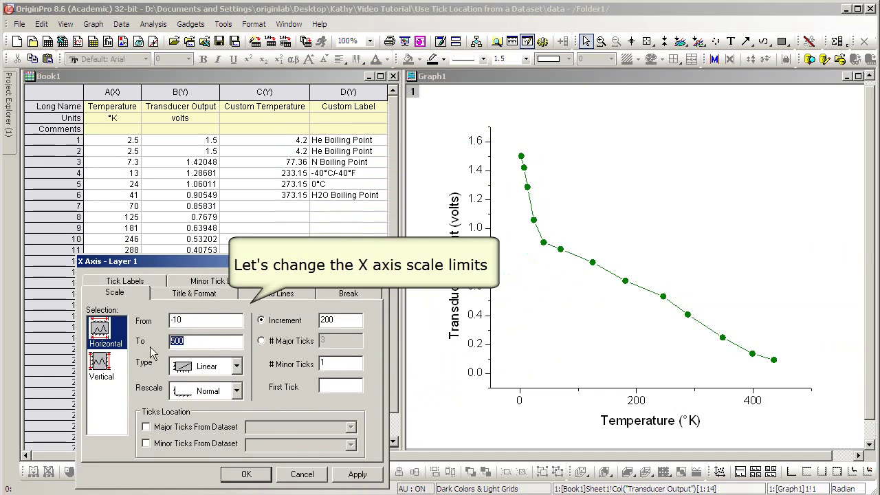
{"action": "type", "text": "445"}
Place X major ticks at column C's Custom Temperature values and apply
{"action": "left_click", "coordinate": [147, 428]}
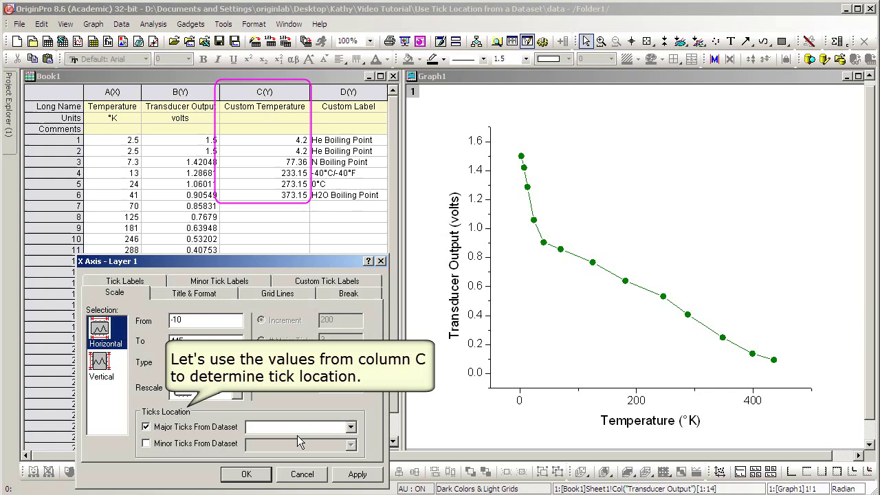
{"action": "left_click", "coordinate": [358, 430]}
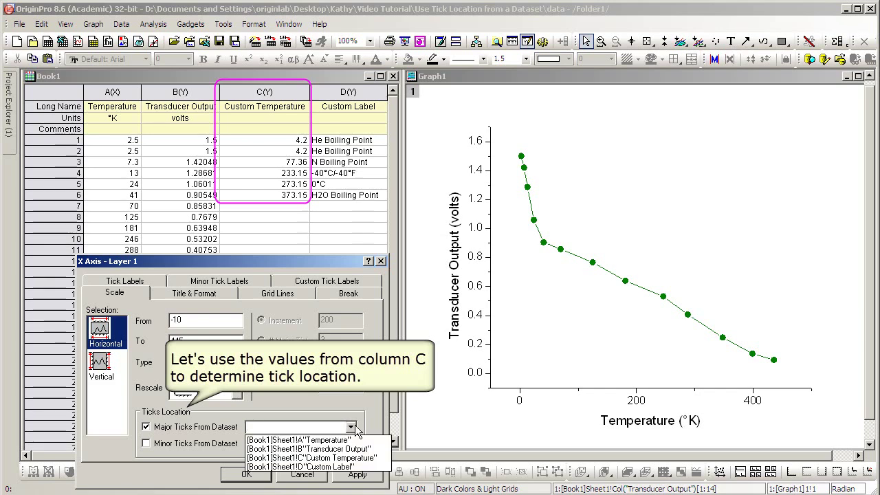
{"action": "left_click", "coordinate": [384, 459]}
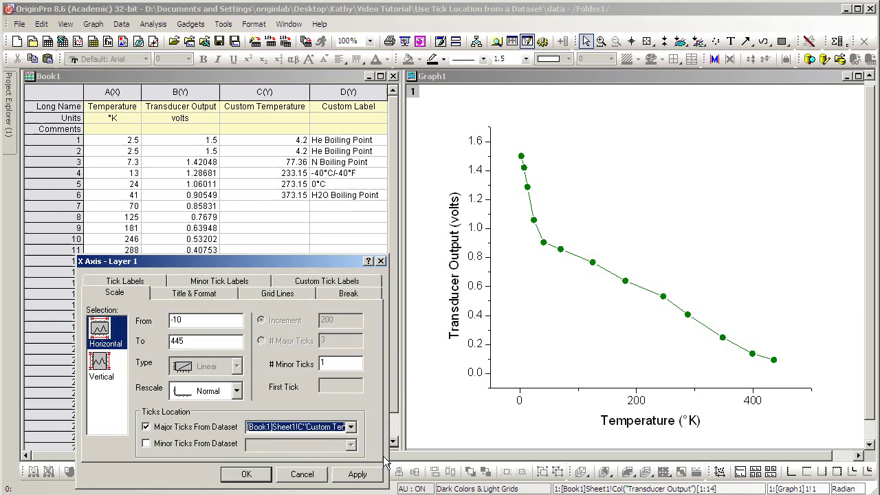
{"action": "left_click", "coordinate": [372, 480]}
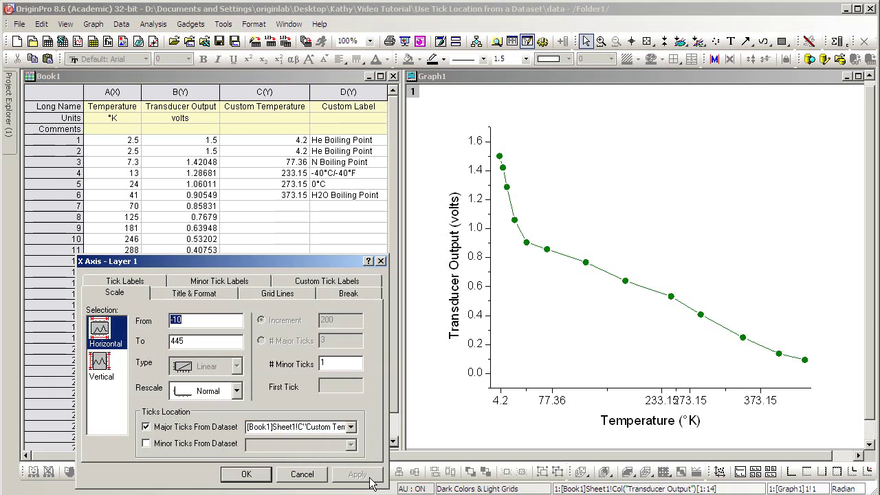
{"action": "left_click", "coordinate": [103, 371]}
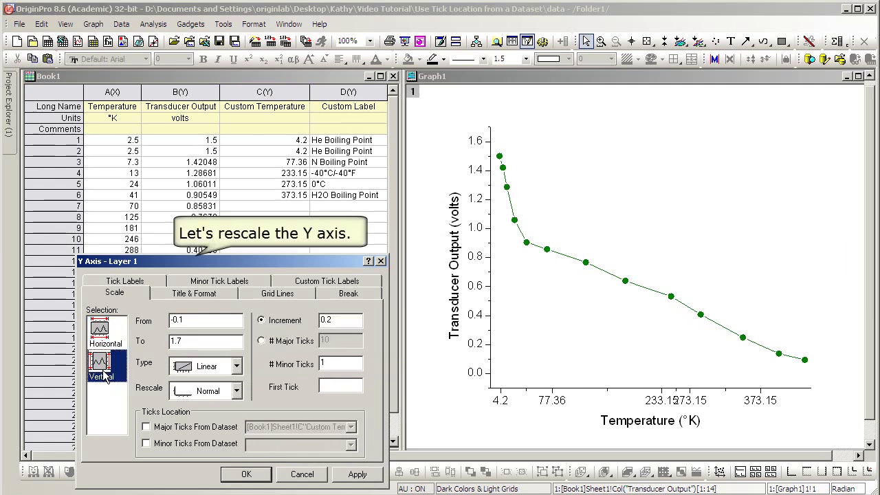
Set the Y axis upper limit to 1.6 with major tick increment 0.5
{"action": "double_click", "coordinate": [178, 341]}
{"action": "type", "text": "1.6"}
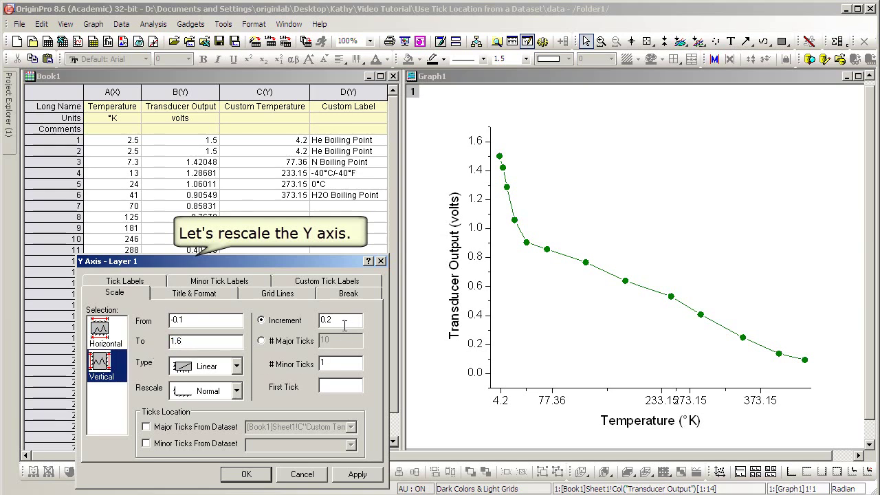
{"action": "left_click_drag", "start_coordinate": [346, 320], "coordinate": [296, 321]}
{"action": "type", "text": "0.5"}
{"action": "left_click", "coordinate": [378, 476]}
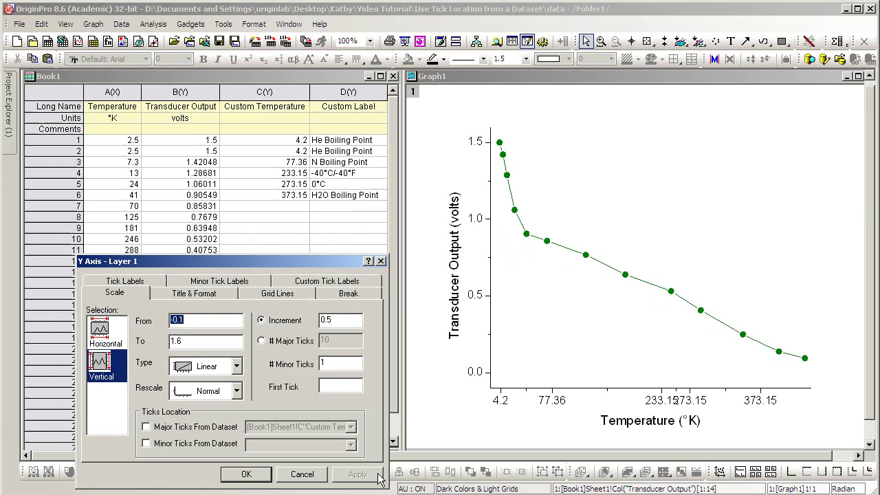
{"action": "left_click", "coordinate": [214, 301]}
Show the top X axis and right Y axis lines with their ticks
{"action": "left_click", "coordinate": [104, 361]}
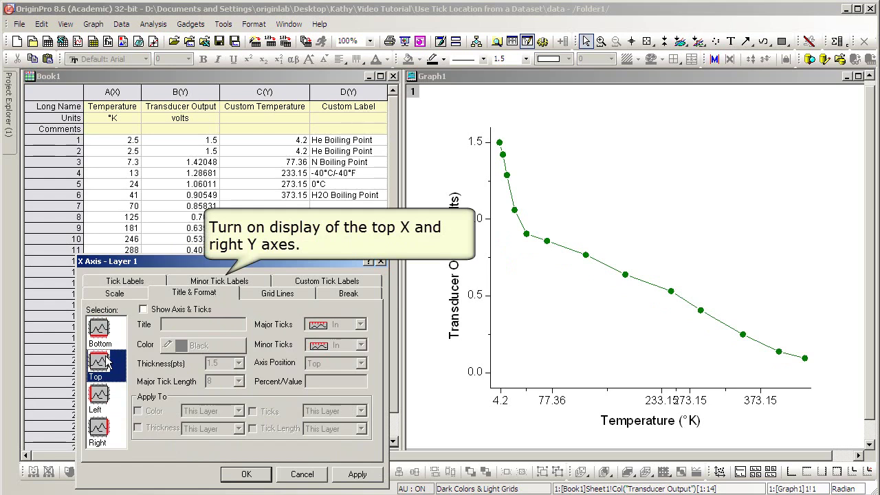
{"action": "left_click", "coordinate": [143, 310]}
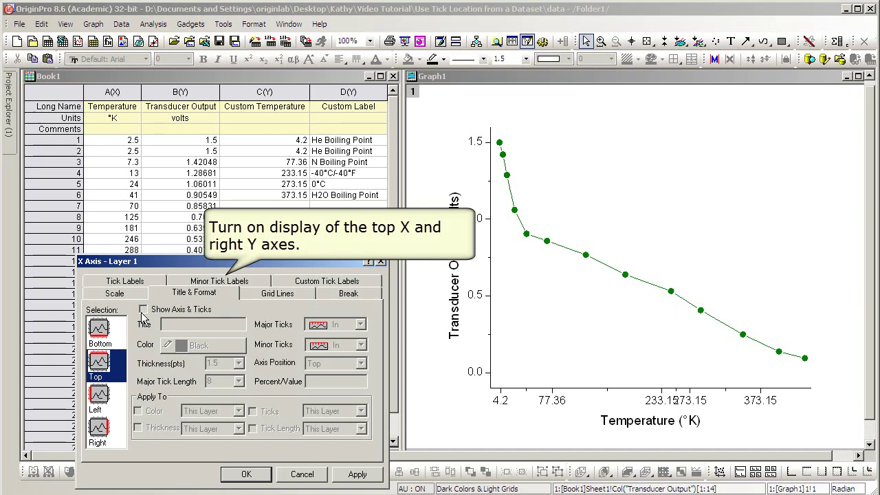
{"action": "left_click", "coordinate": [367, 477]}
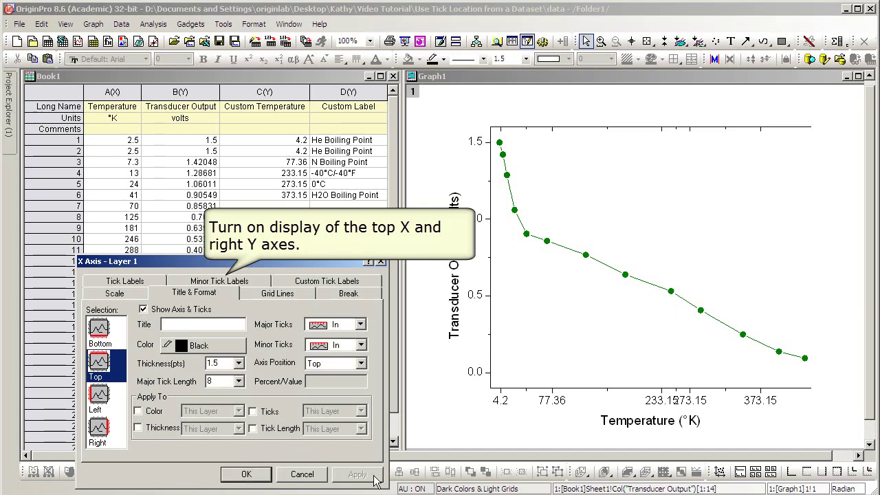
{"action": "left_click", "coordinate": [111, 429]}
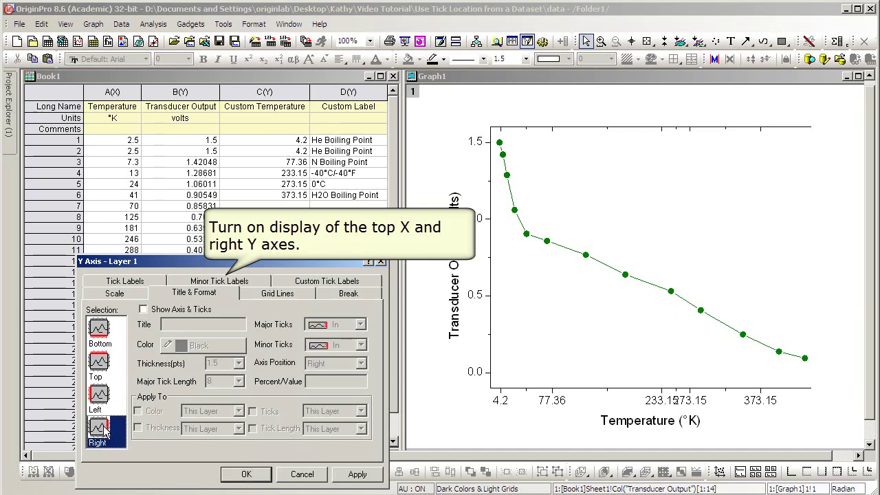
{"action": "left_click", "coordinate": [143, 309]}
{"action": "left_click", "coordinate": [369, 475]}
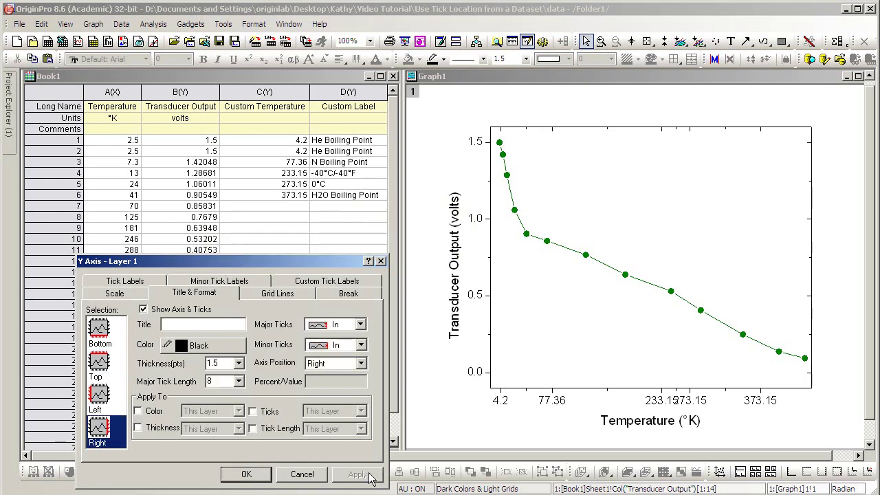
Make major and minor ticks point In on all axes of the layer
{"action": "left_click", "coordinate": [100, 335]}
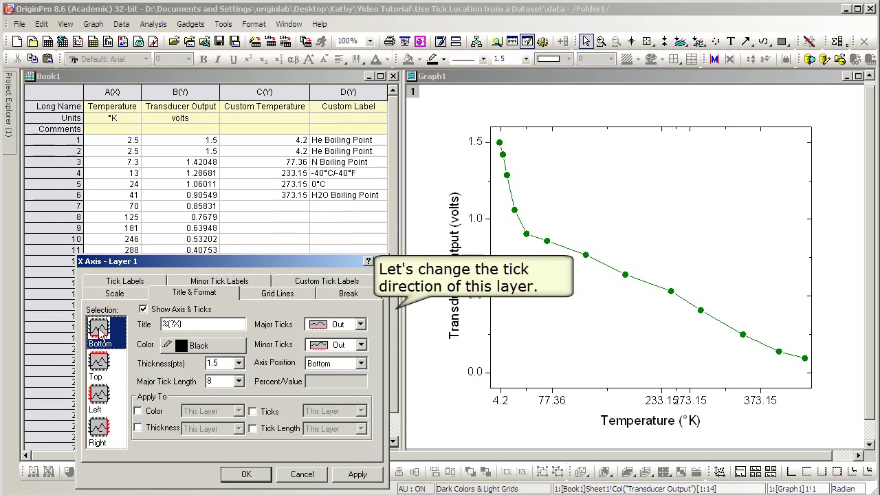
{"action": "left_click", "coordinate": [360, 324]}
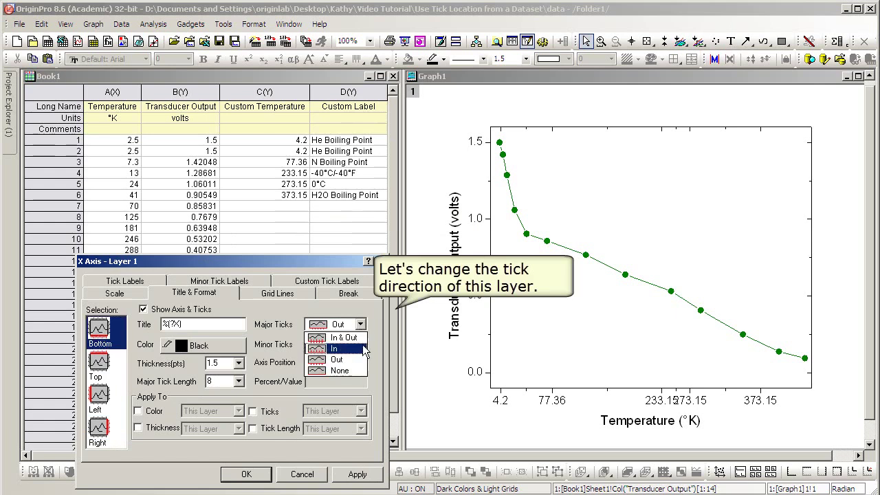
{"action": "left_click", "coordinate": [365, 349]}
{"action": "left_click", "coordinate": [360, 345]}
{"action": "left_click", "coordinate": [365, 373]}
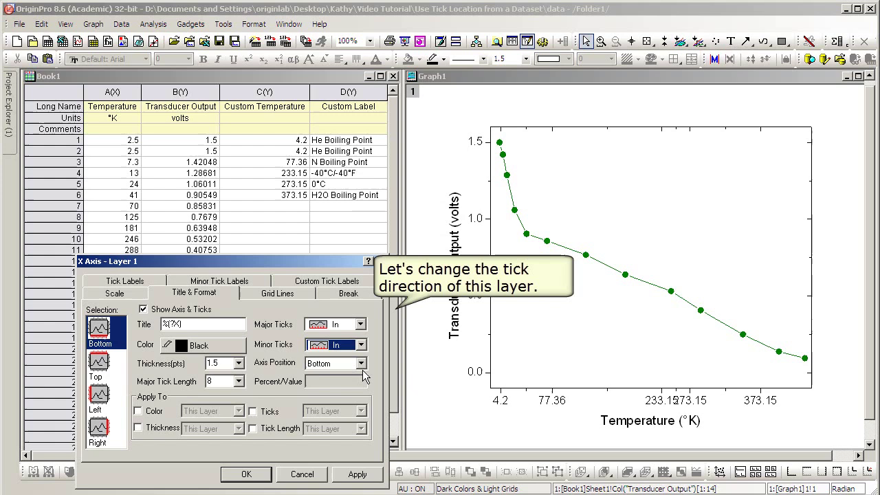
{"action": "left_click", "coordinate": [253, 412]}
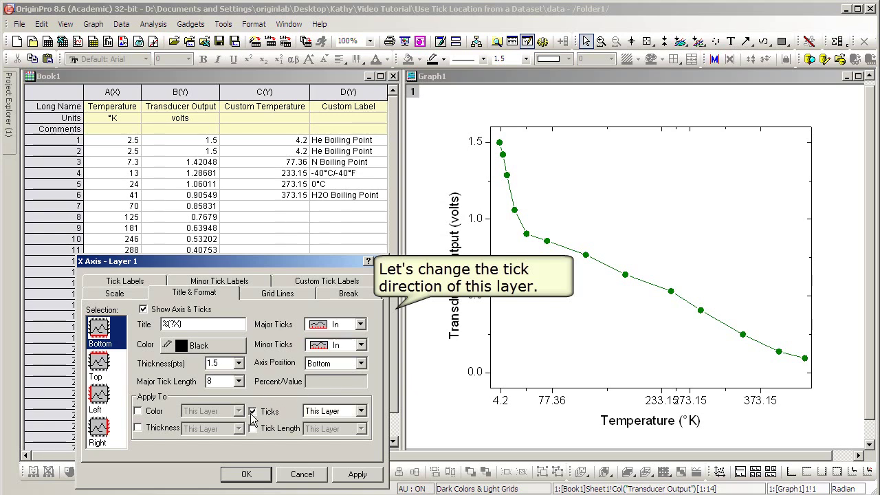
{"action": "left_click", "coordinate": [367, 477]}
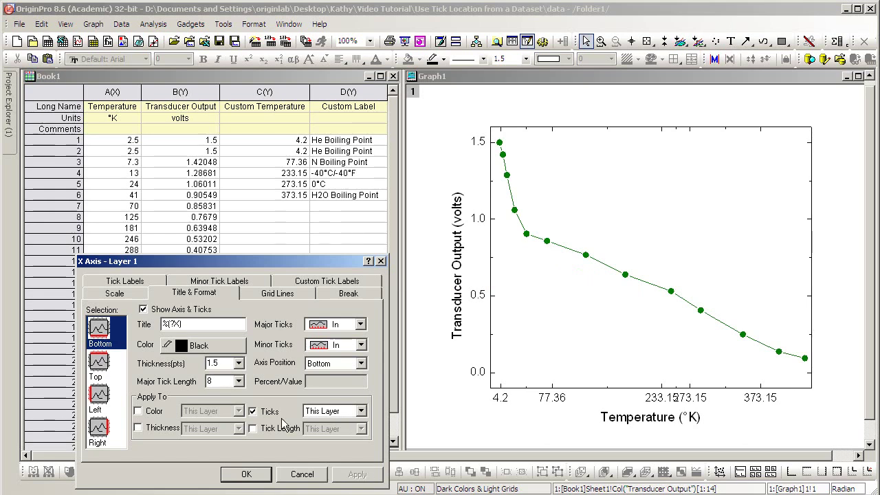
{"action": "left_click", "coordinate": [140, 284]}
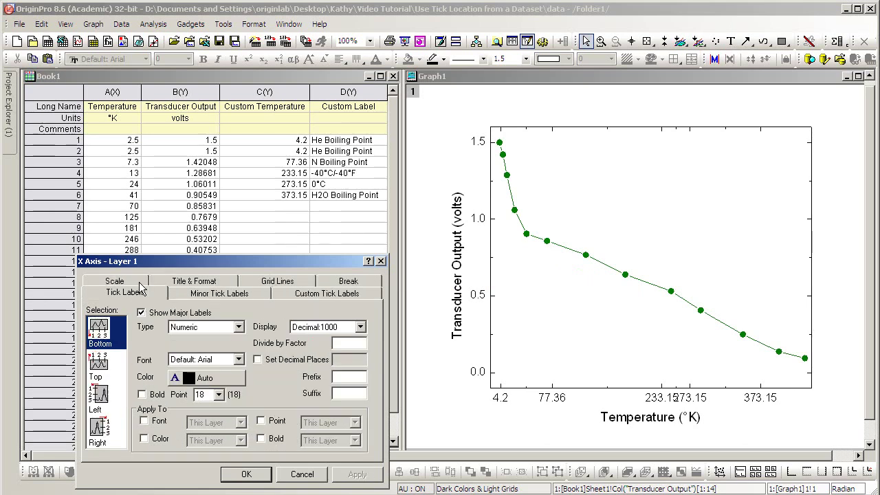
Show top axis major labels from the tick-indexed dataset column D (Custom Label)
{"action": "left_click", "coordinate": [110, 372]}
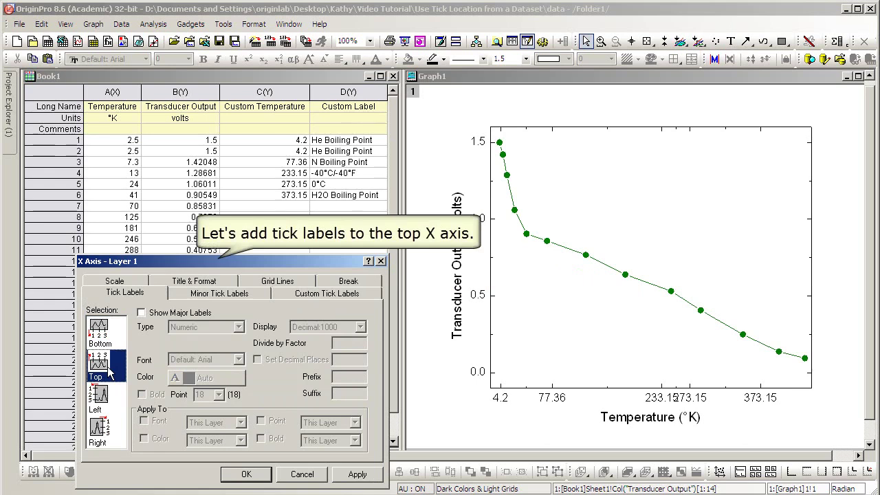
{"action": "left_click", "coordinate": [141, 313]}
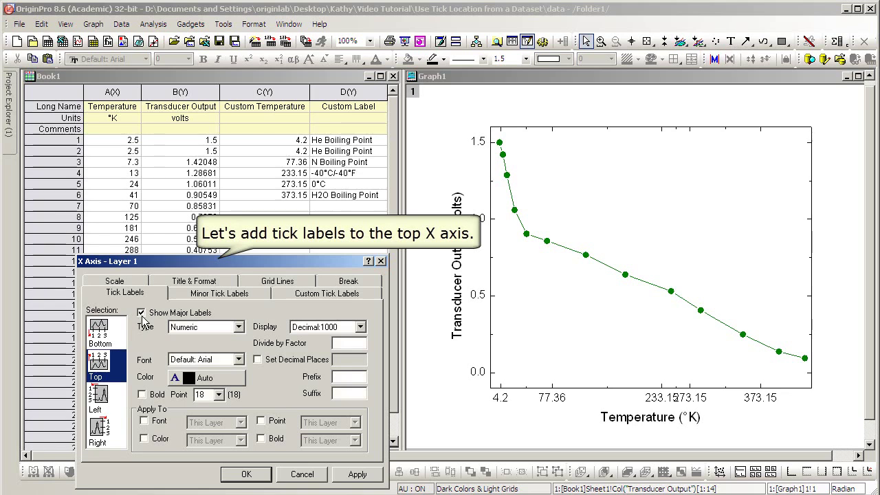
{"action": "left_click", "coordinate": [240, 329]}
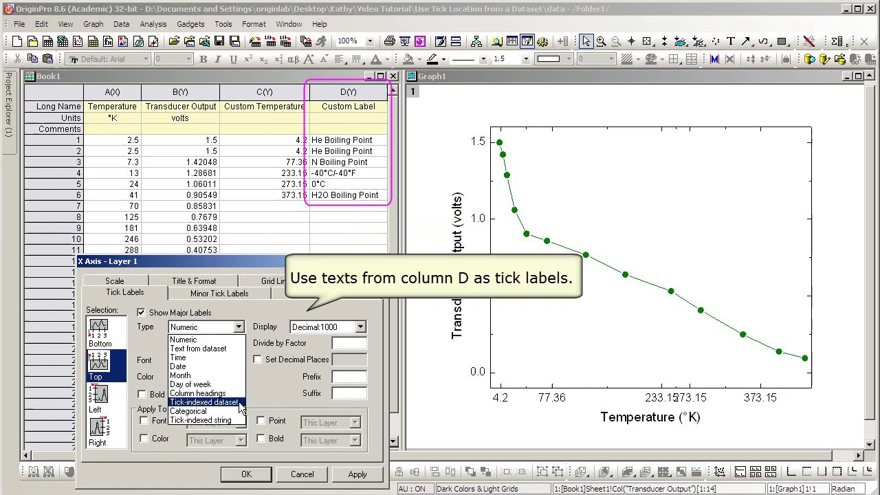
{"action": "left_click", "coordinate": [207, 403]}
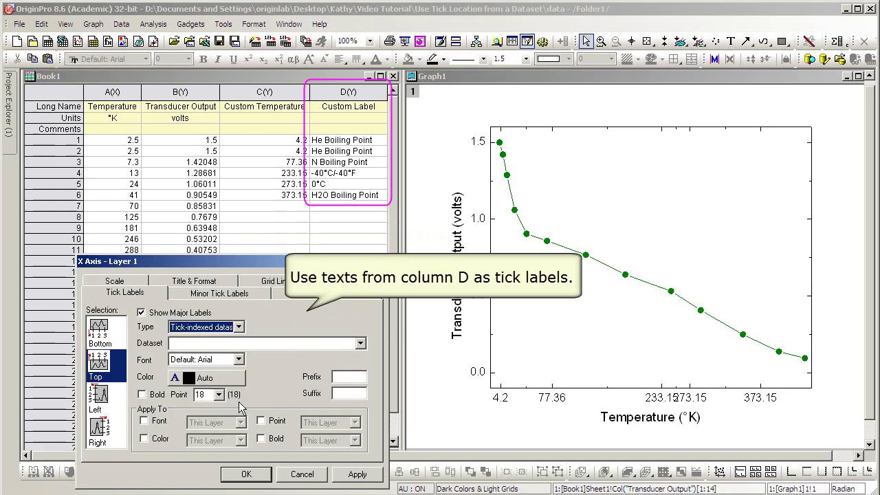
{"action": "left_click", "coordinate": [361, 343]}
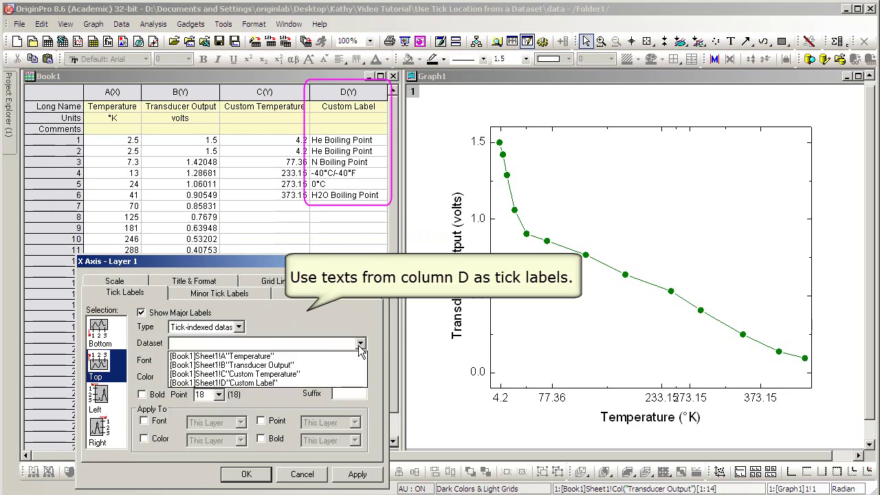
{"action": "left_click", "coordinate": [352, 388]}
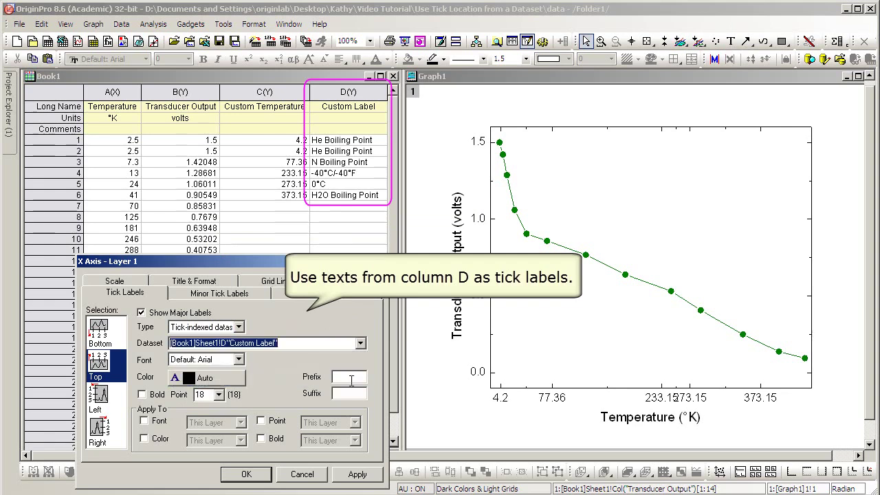
{"action": "left_click", "coordinate": [378, 475]}
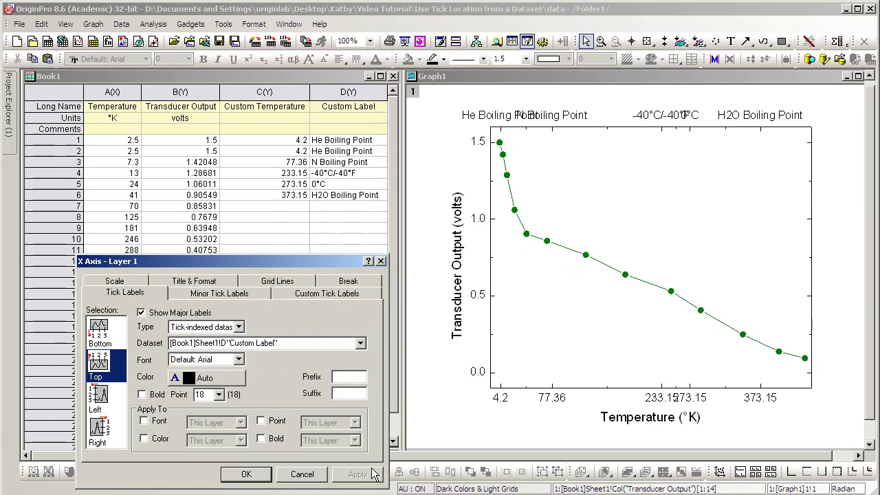
Set Rotation to 90 for the top and bottom X axis tick labels
{"action": "left_click", "coordinate": [333, 300]}
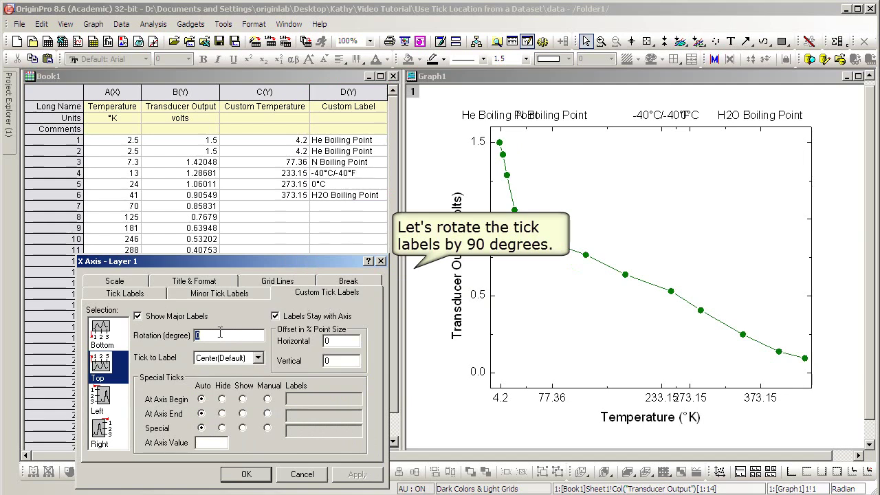
{"action": "type", "text": "90"}
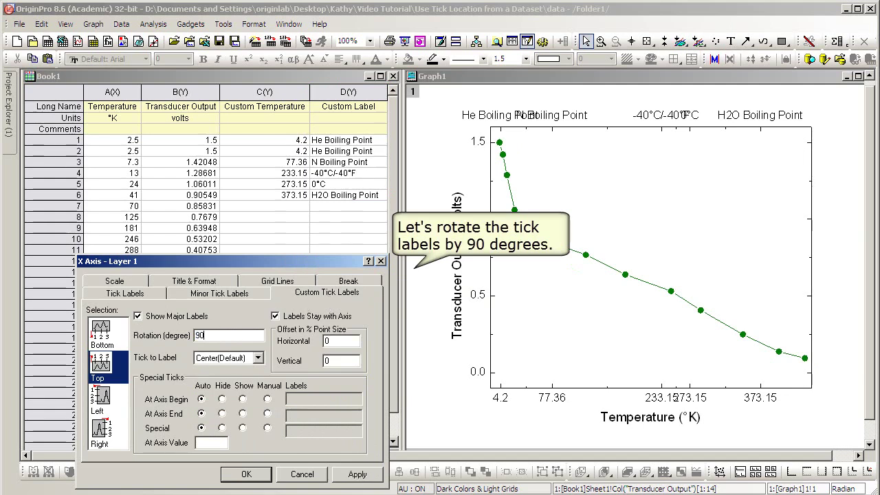
{"action": "left_click", "coordinate": [357, 475]}
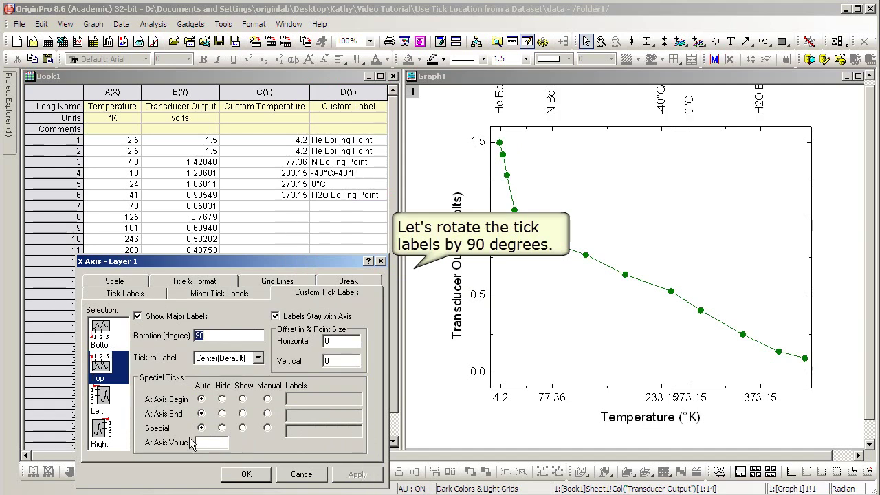
{"action": "left_click", "coordinate": [114, 347]}
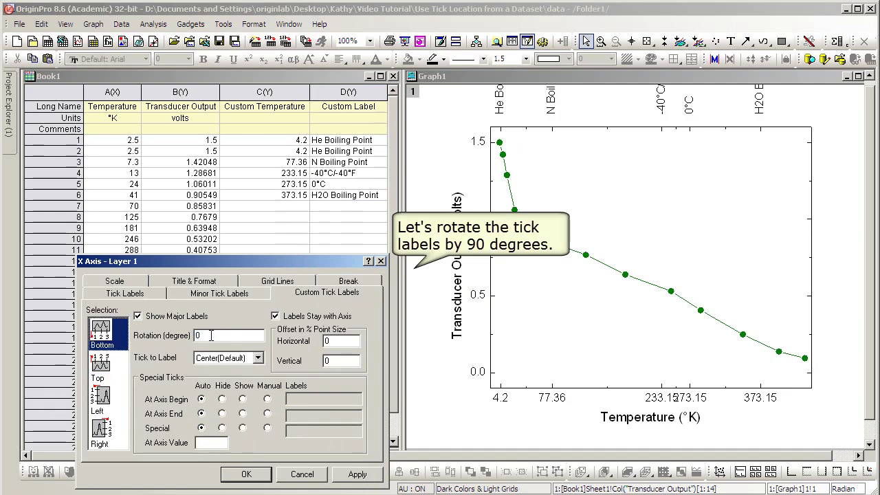
{"action": "type", "text": "90"}
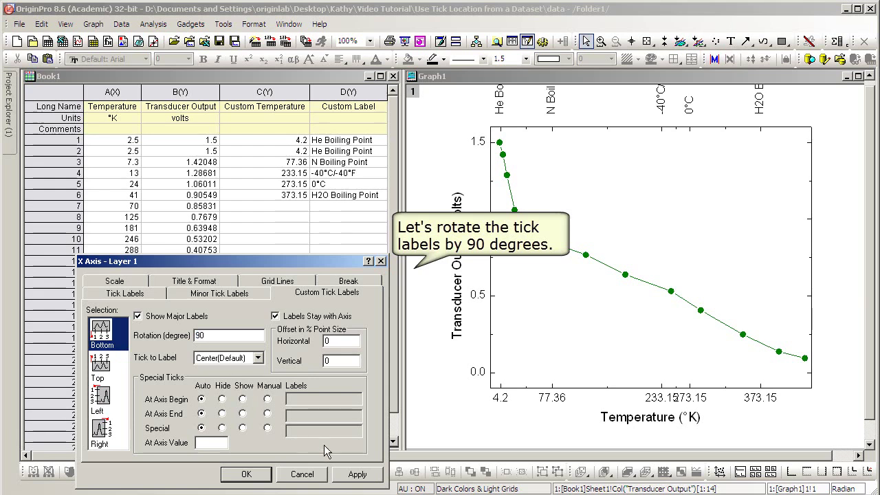
{"action": "left_click", "coordinate": [357, 475]}
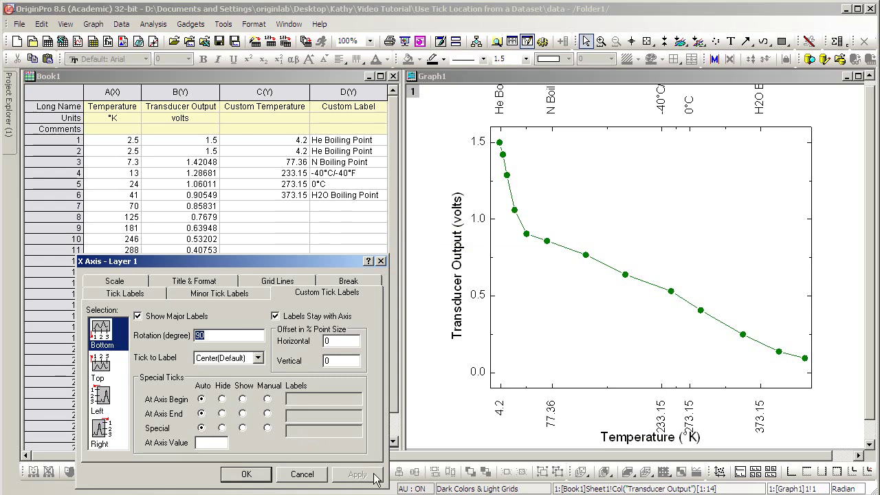
Turn on vertical major grid lines for this layer and close the axis dialog
{"action": "left_click", "coordinate": [296, 286]}
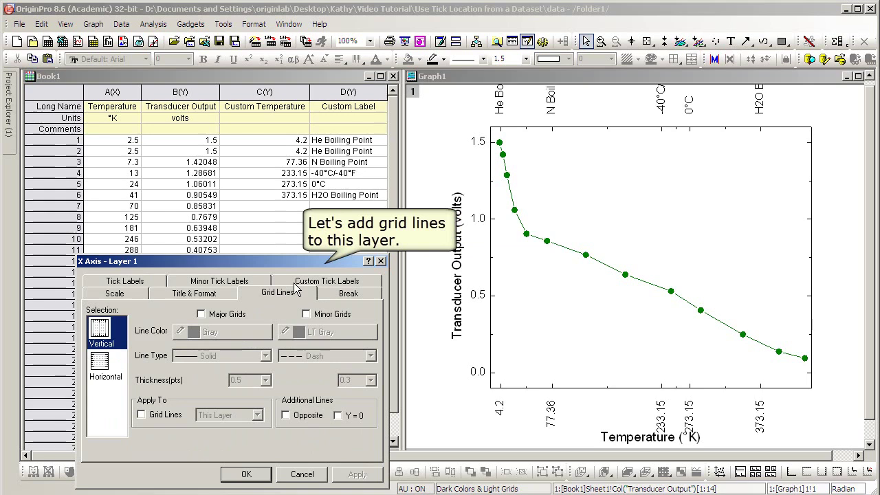
{"action": "left_click", "coordinate": [202, 314]}
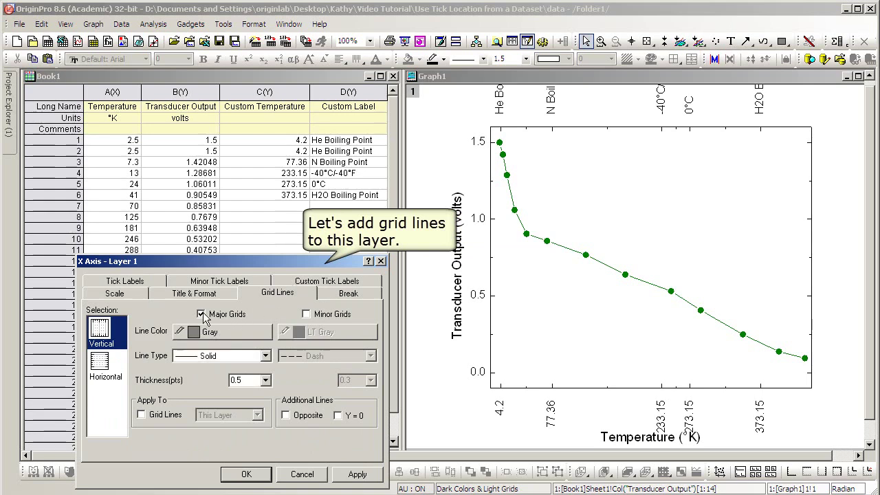
{"action": "left_click", "coordinate": [142, 416]}
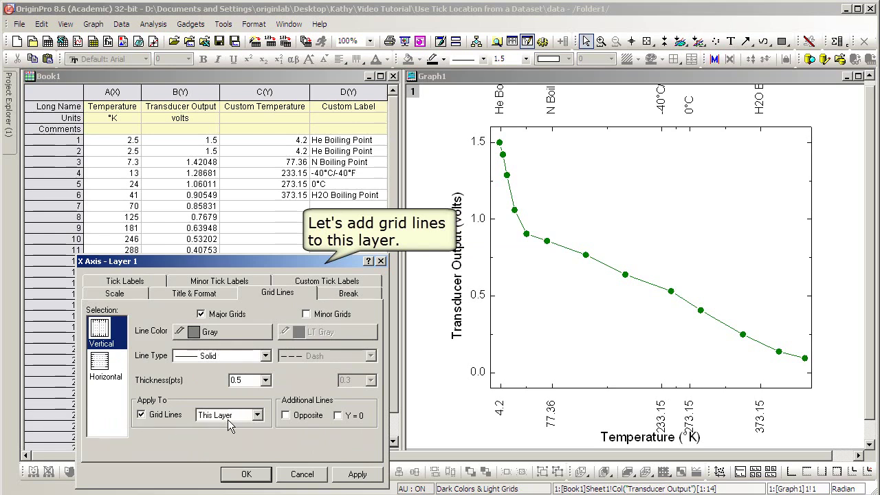
{"action": "left_click", "coordinate": [381, 476]}
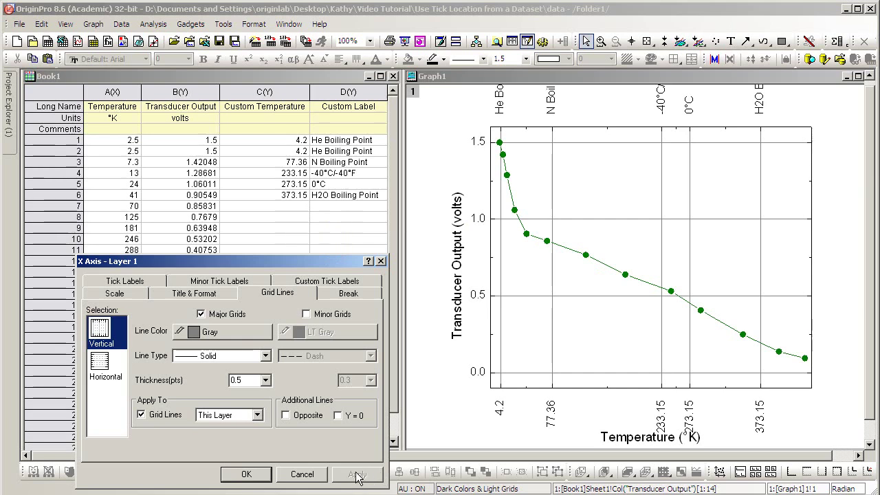
{"action": "left_click", "coordinate": [246, 475]}
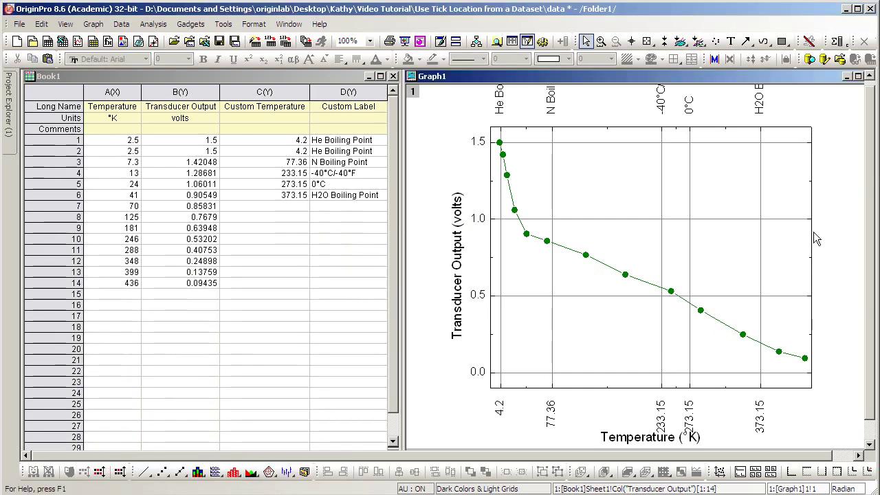
Fit the graph page to its layers so the rotated top labels show fully
{"action": "right_click", "coordinate": [844, 212]}
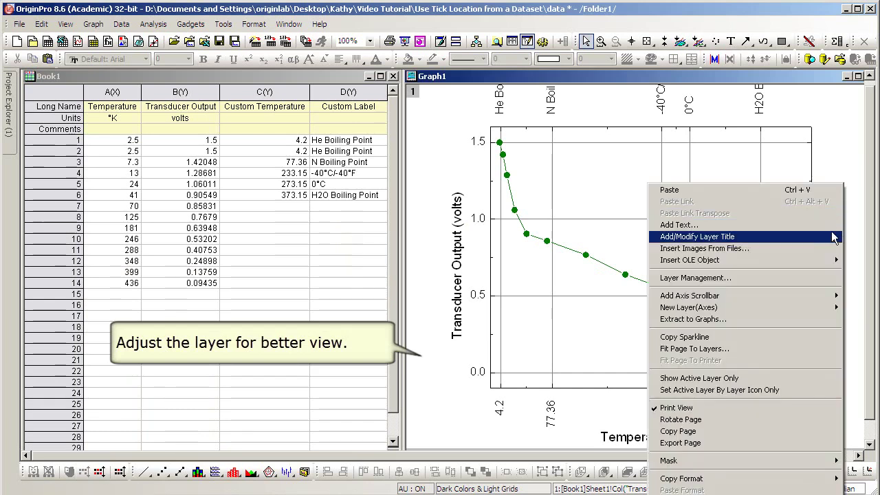
{"action": "left_click", "coordinate": [800, 346]}
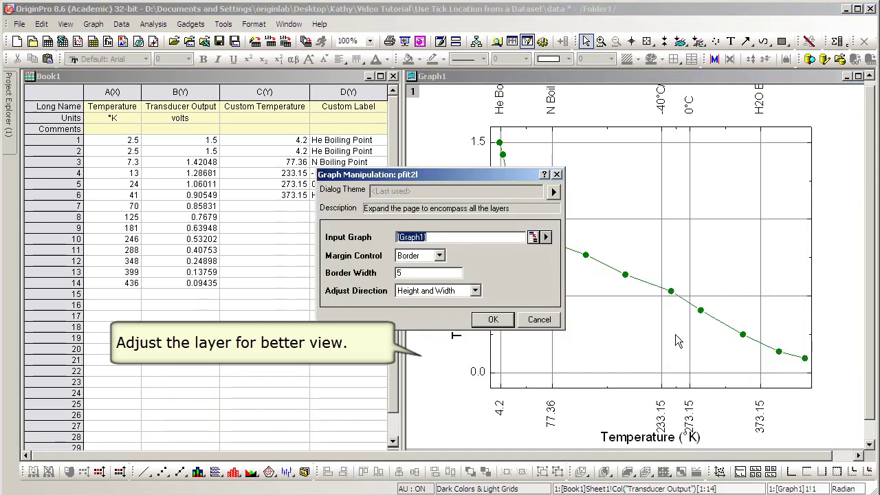
{"action": "left_click", "coordinate": [495, 320]}
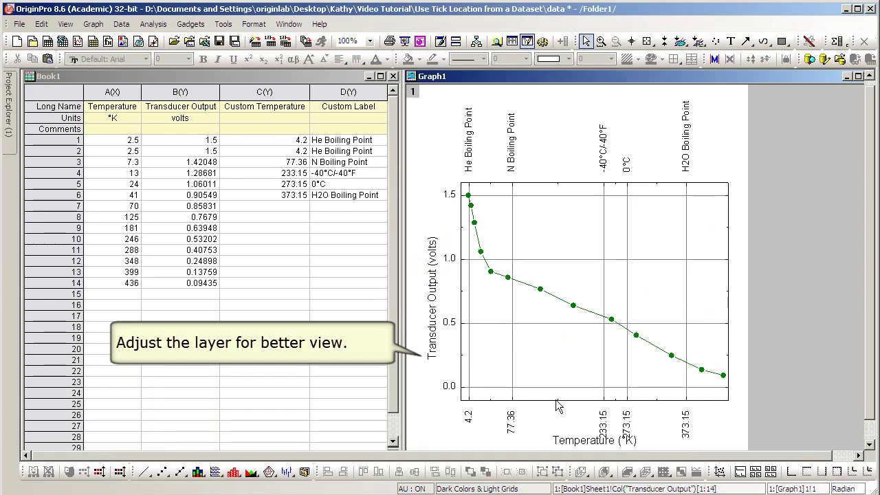
Nudge the Temperature (°K) axis title slightly lower
{"action": "left_click", "coordinate": [629, 443]}
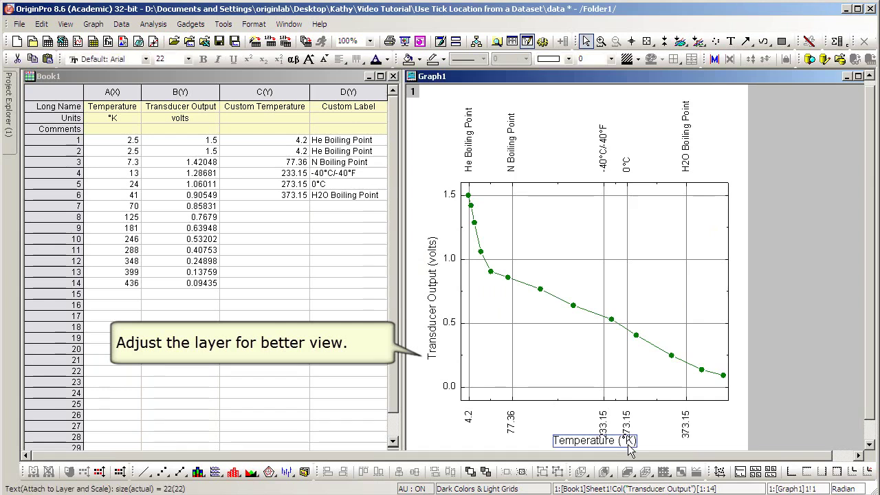
{"action": "left_click_drag", "start_coordinate": [628, 444], "coordinate": [628, 446]}
{"action": "left_click", "coordinate": [744, 441]}
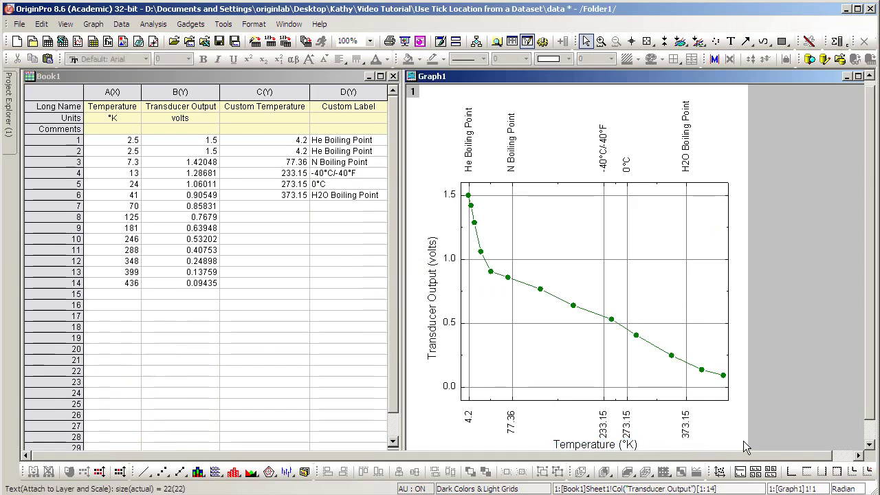